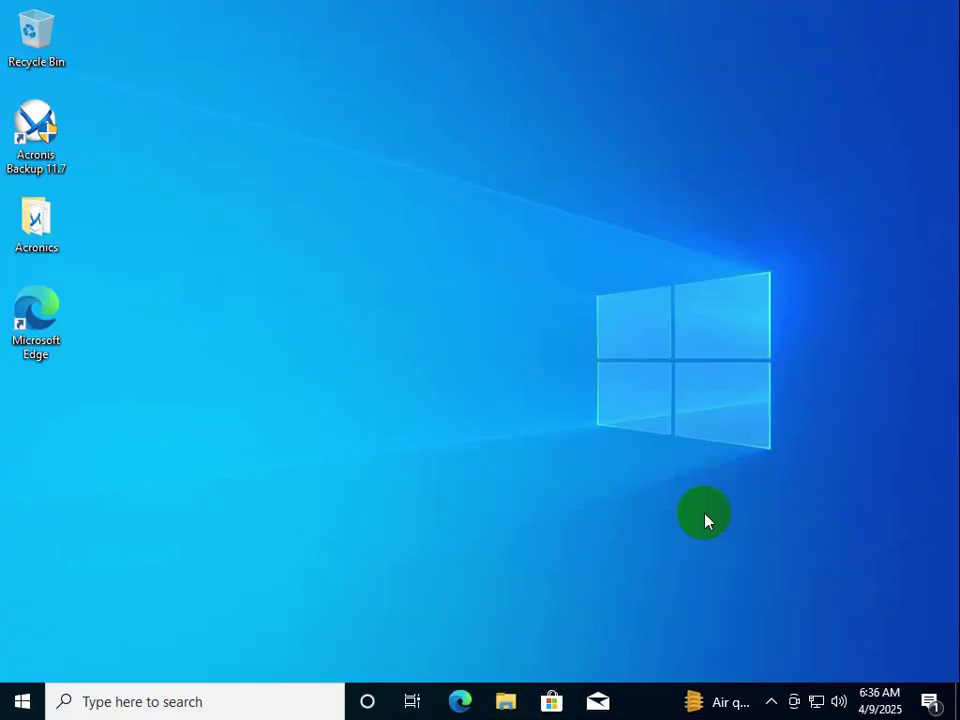
# Run secpol.msc to open the Local Security Policy console
pyautogui.rightClick(20, 700)
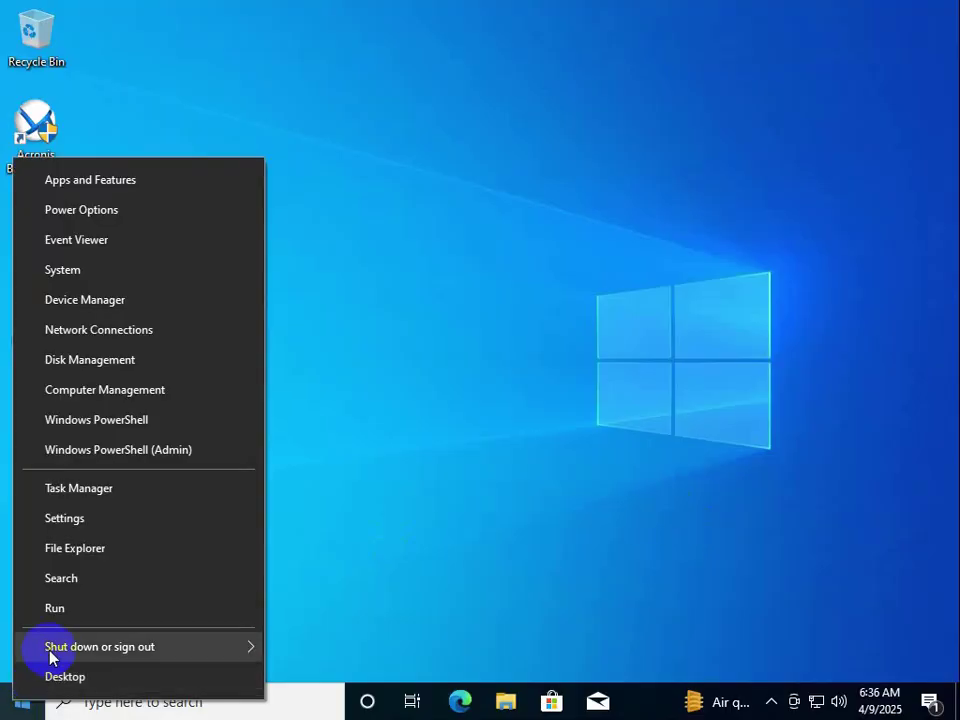
pyautogui.click(55, 608)
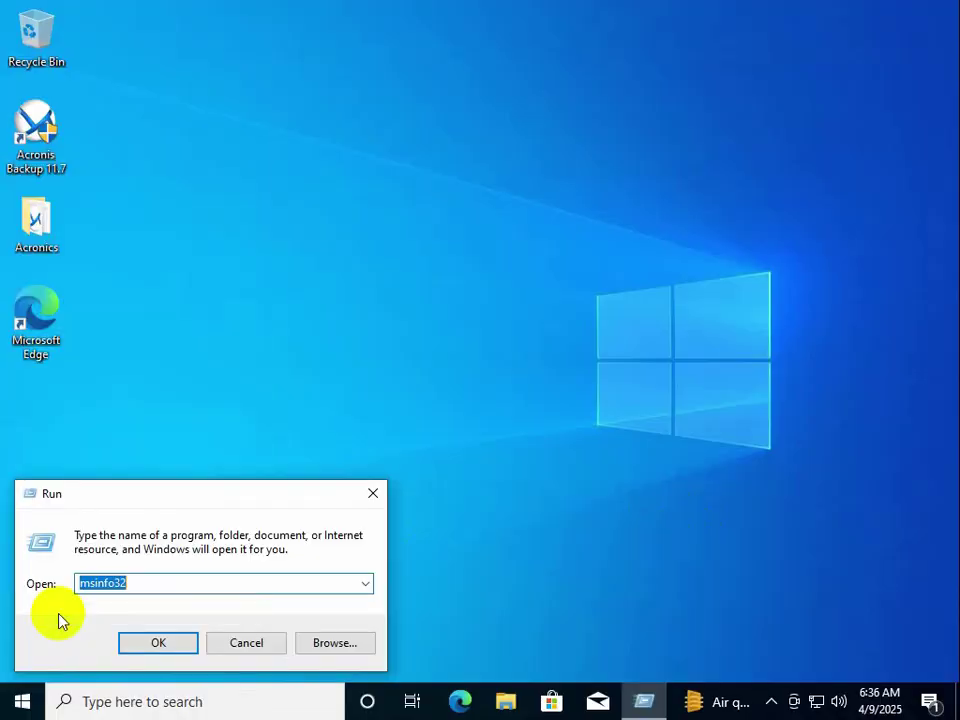
pyautogui.write('se')
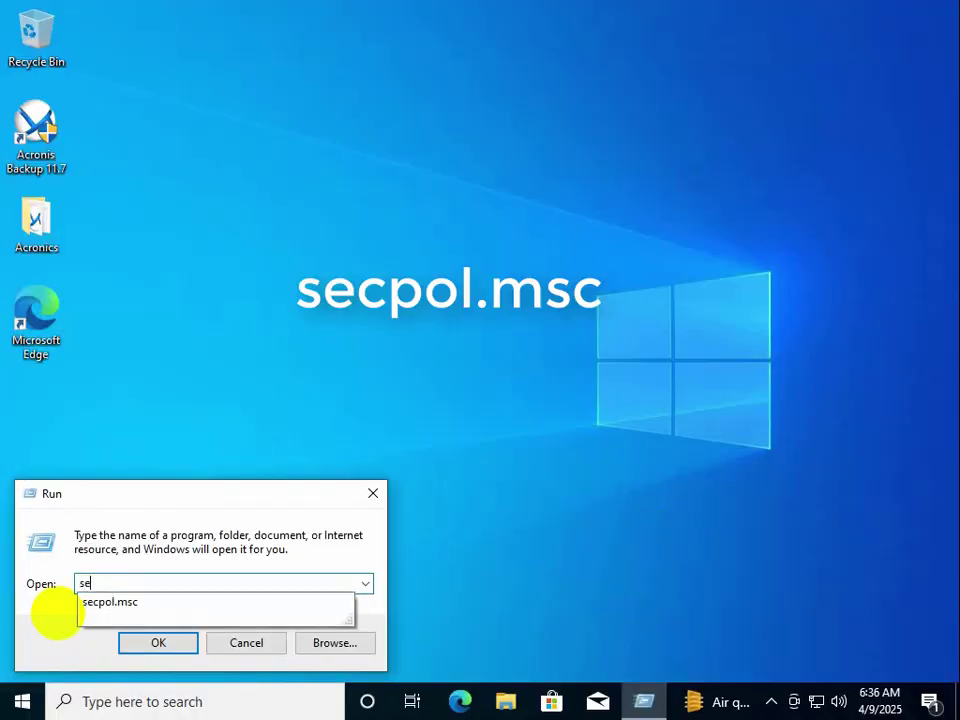
pyautogui.write('c')
pyautogui.click(160, 603)
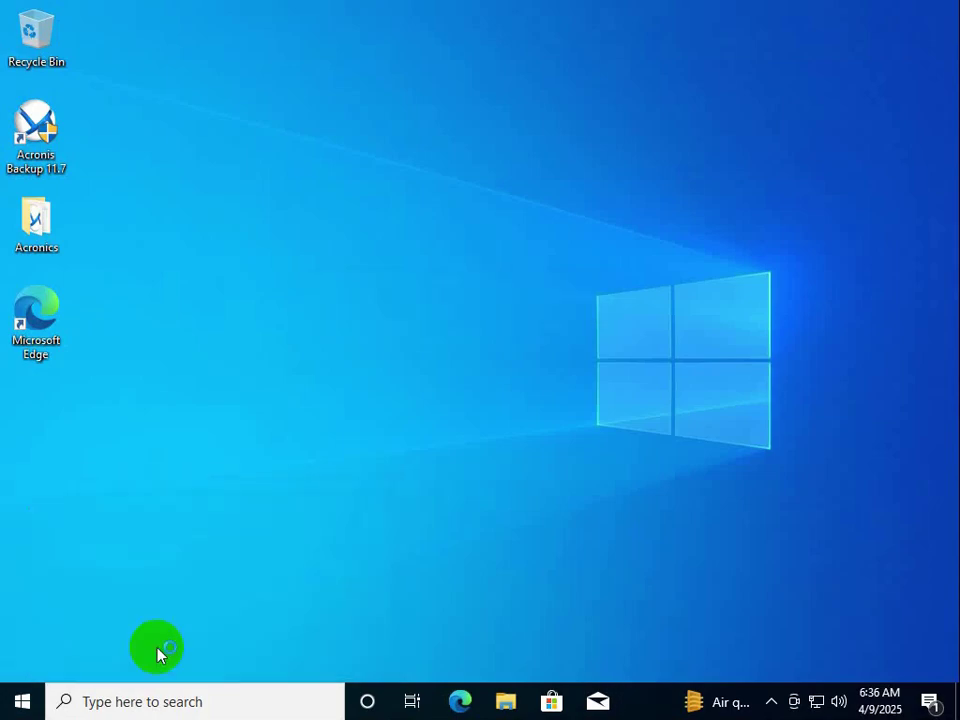
pyautogui.click(157, 645)
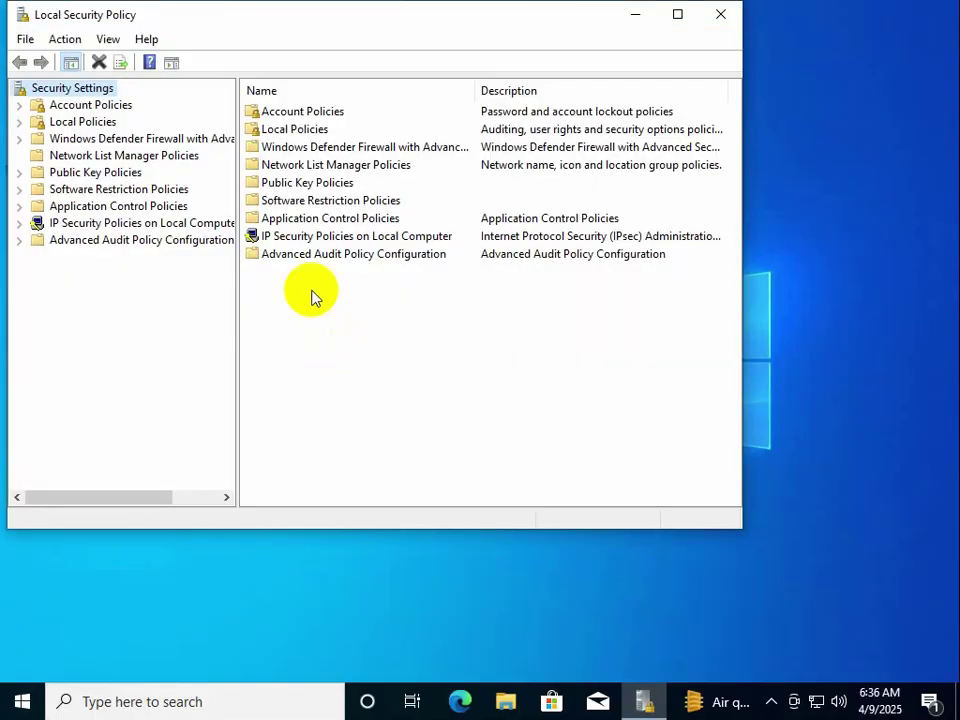
# Expand Account Policies and show the settings of its Password Policy
pyautogui.click(90, 106)
pyautogui.click(20, 107)
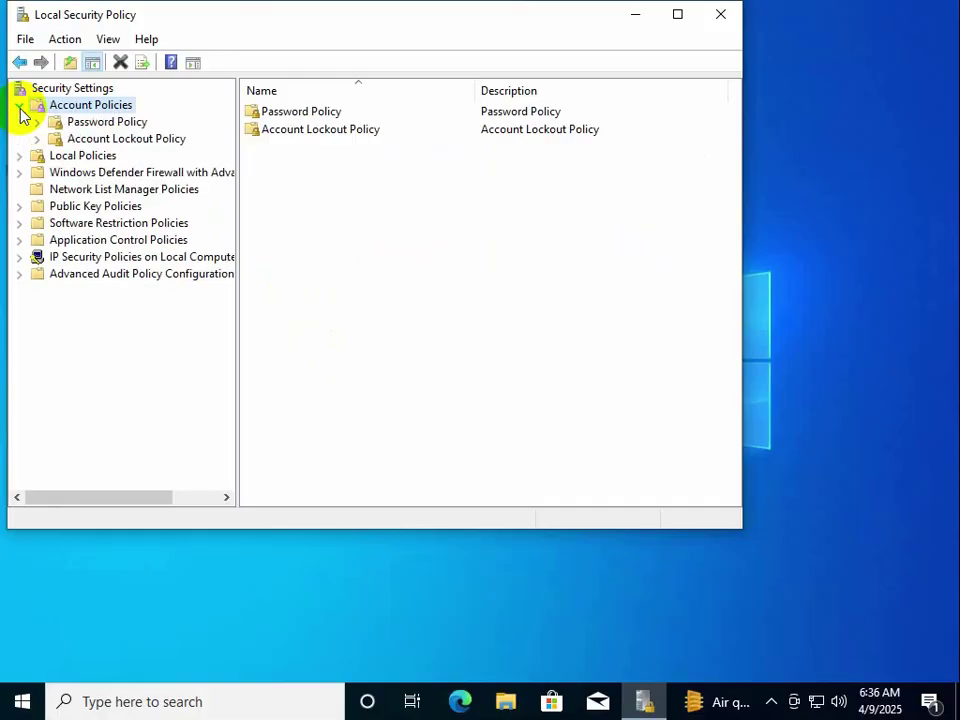
pyautogui.click(104, 124)
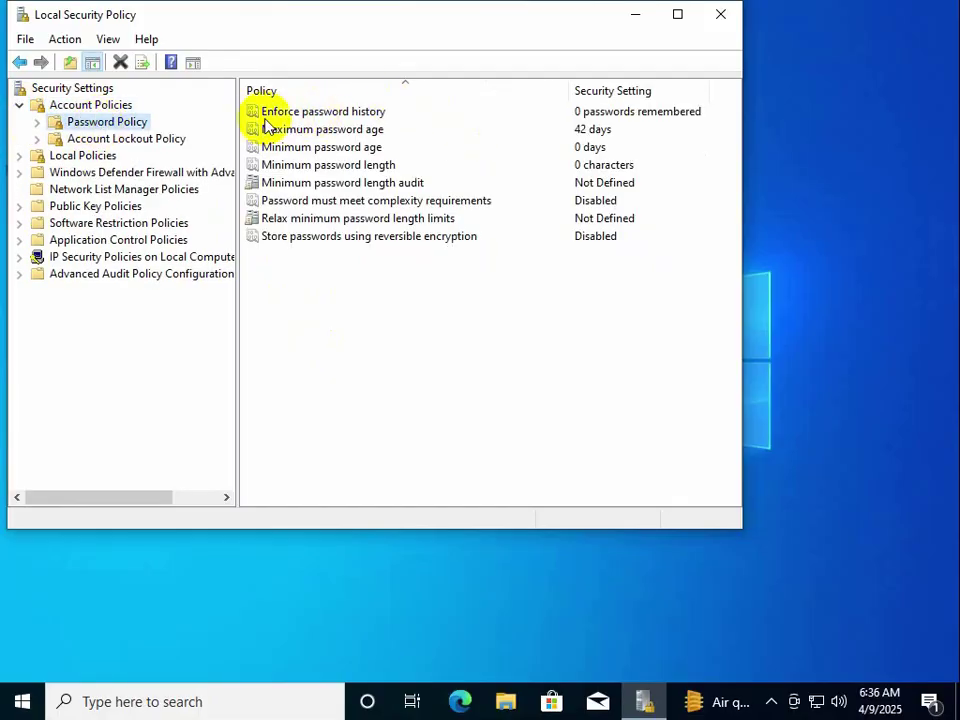
# Set the Enforce password history policy to 24 passwords remembered and apply it
pyautogui.doubleClick(335, 113)
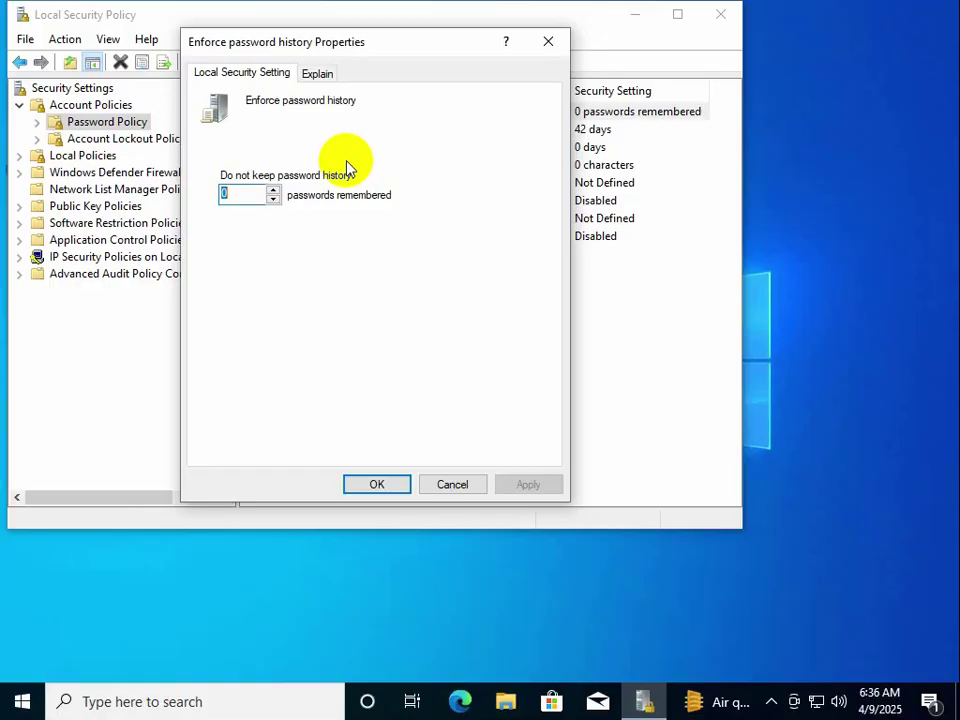
pyautogui.write('24')
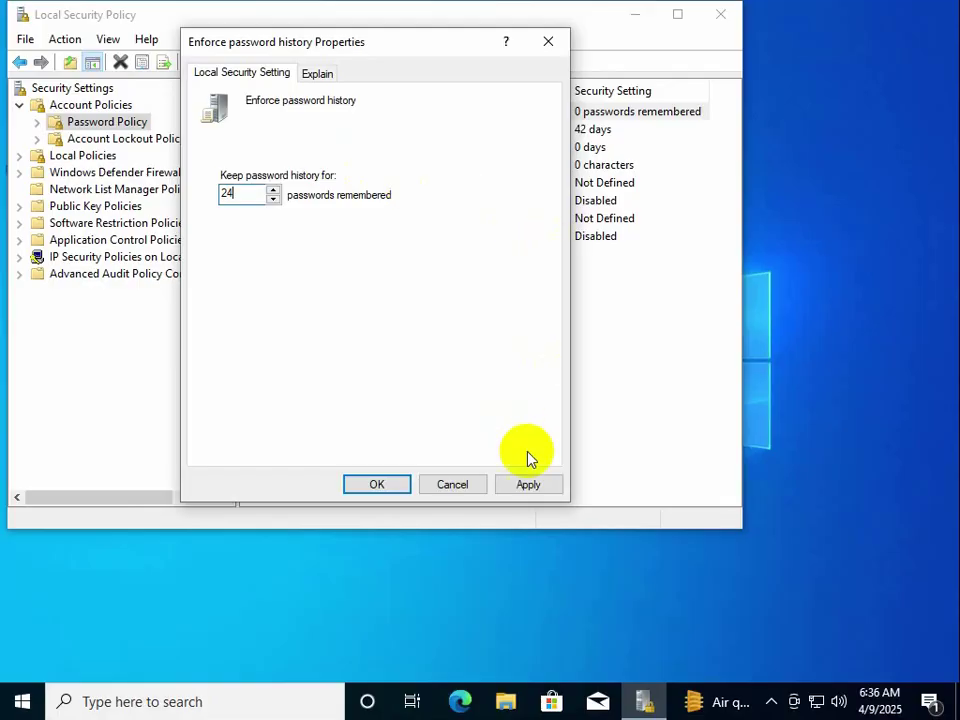
pyautogui.click(527, 484)
pyautogui.click(383, 484)
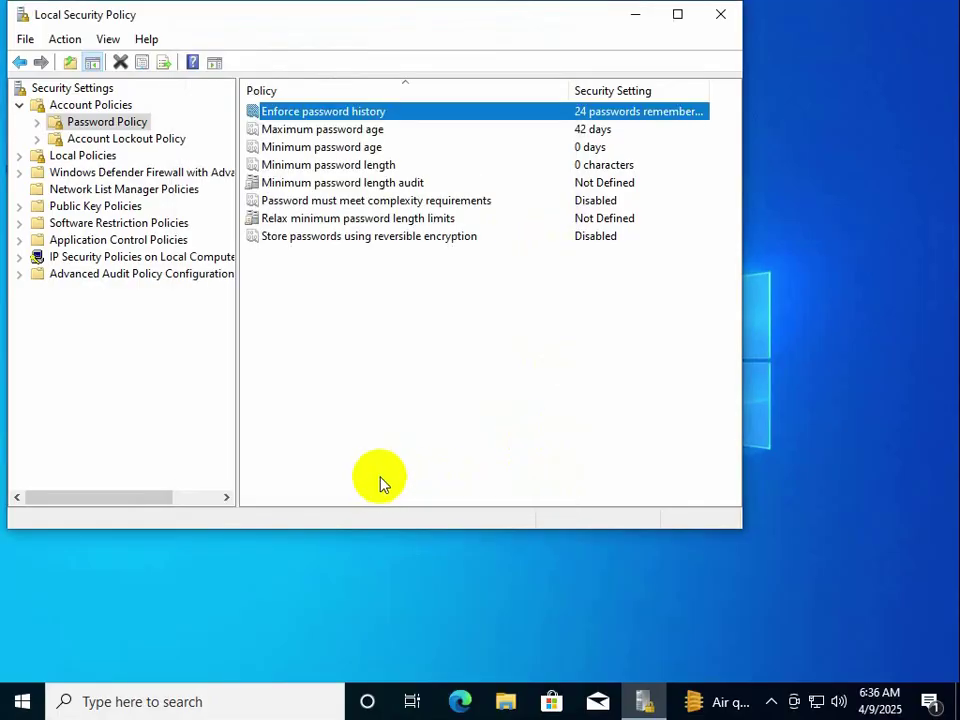
# Set the Maximum password age policy so that passwords expire in 60 days, and apply it
pyautogui.doubleClick(326, 131)
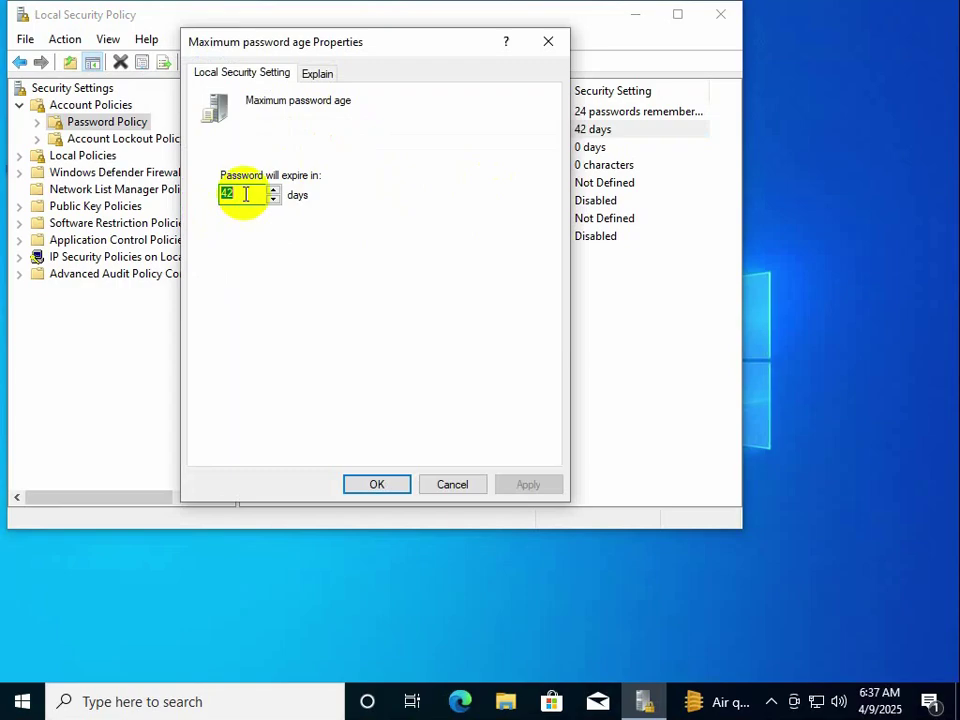
pyautogui.write('60')
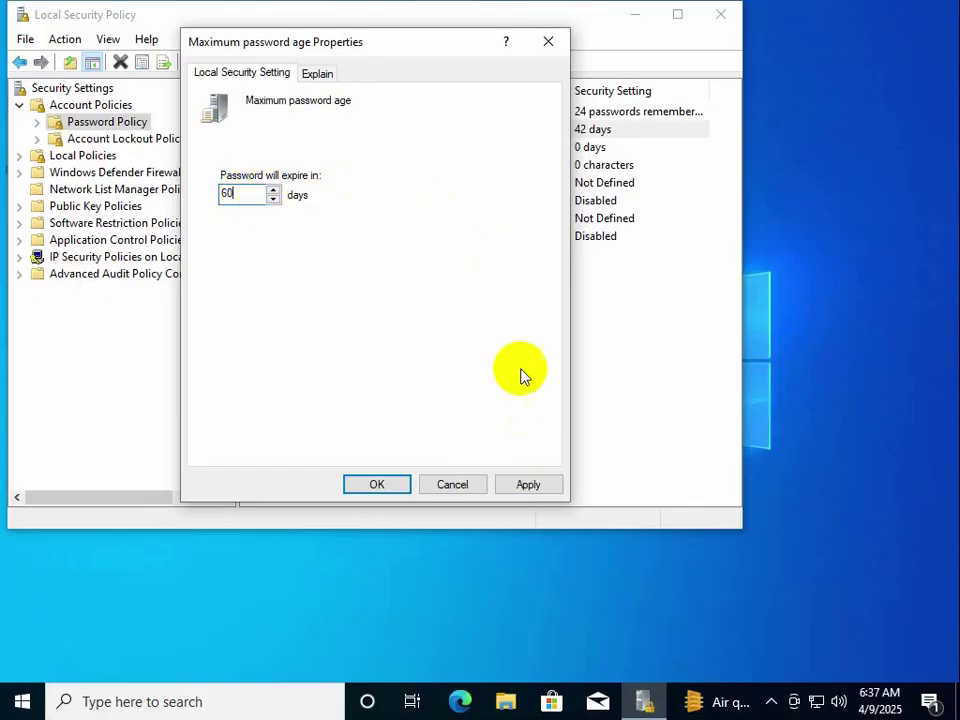
pyautogui.click(534, 489)
pyautogui.click(378, 486)
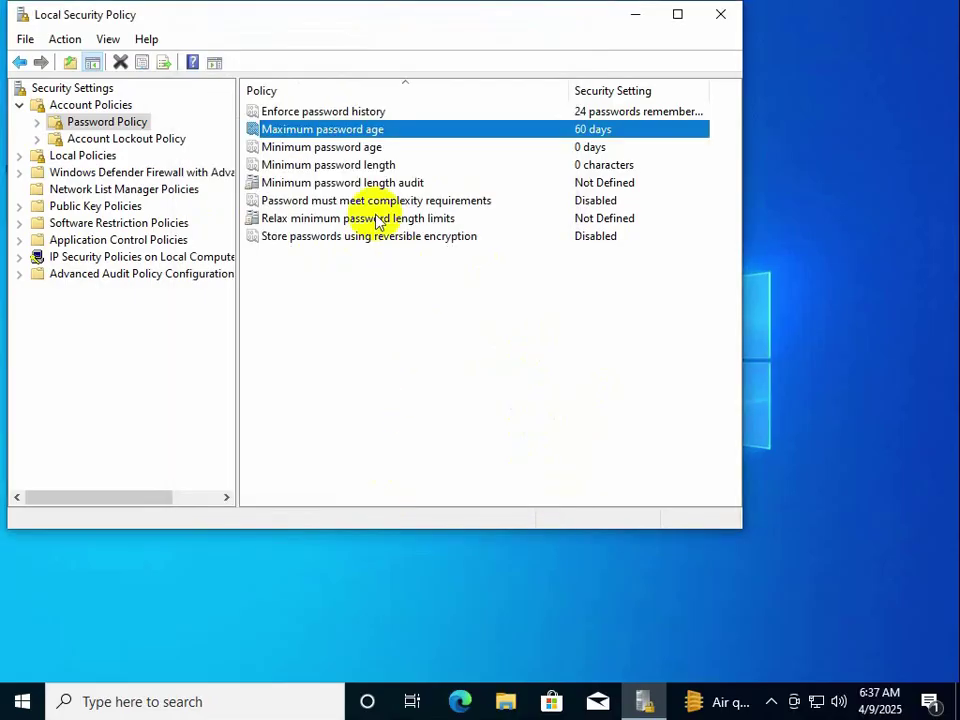
# Set the Minimum password age policy so that passwords can be changed after 1 day, and apply it
pyautogui.click(364, 150)
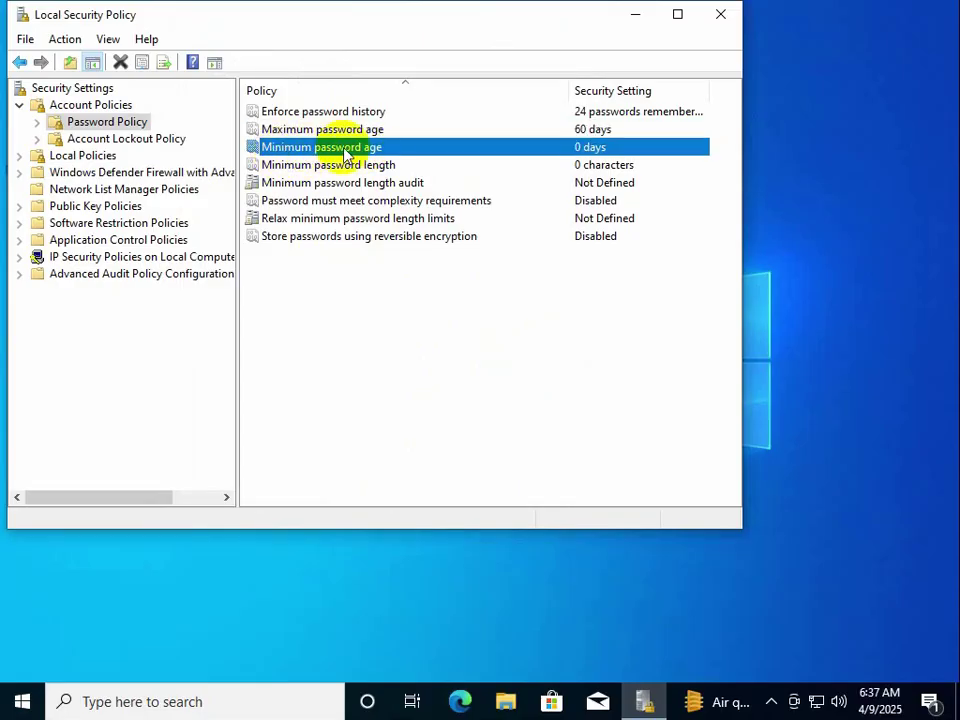
pyautogui.doubleClick(345, 152)
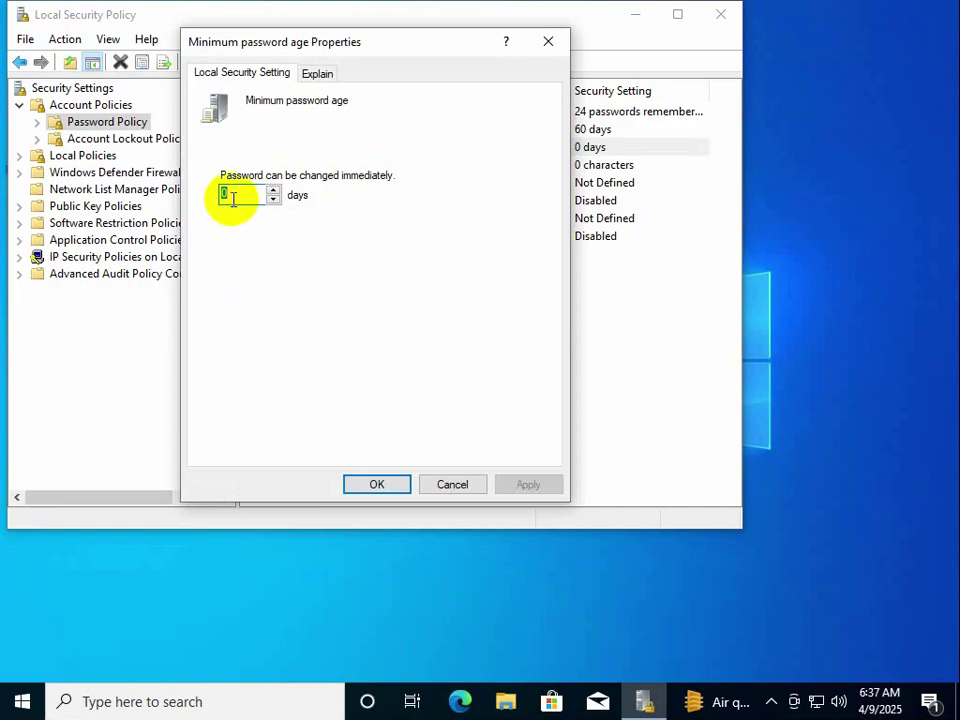
pyautogui.write('1')
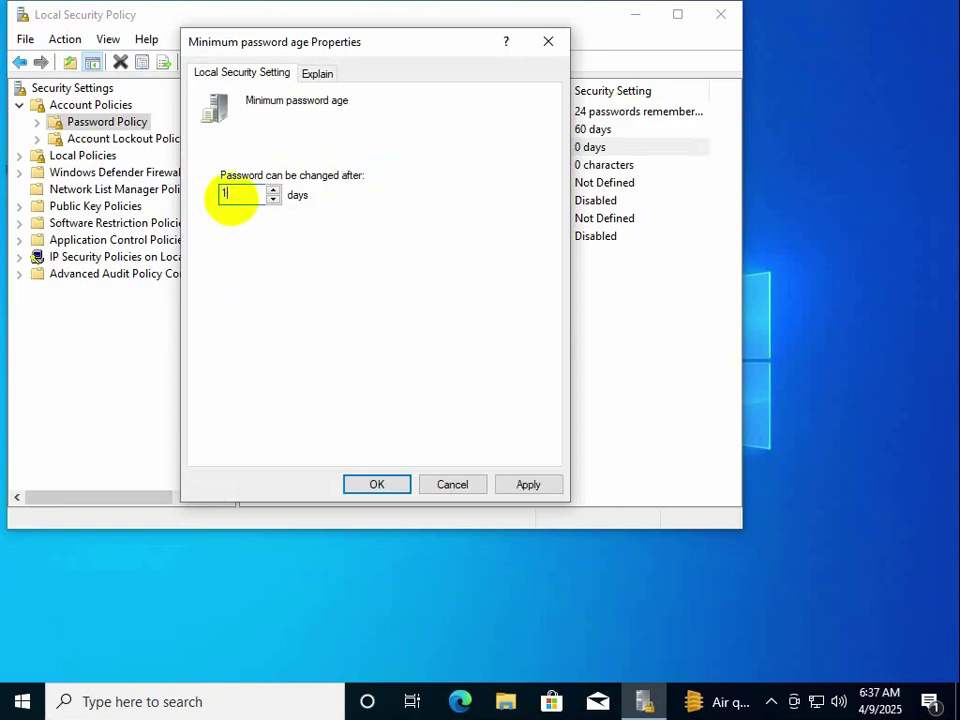
pyautogui.click(530, 486)
pyautogui.click(380, 486)
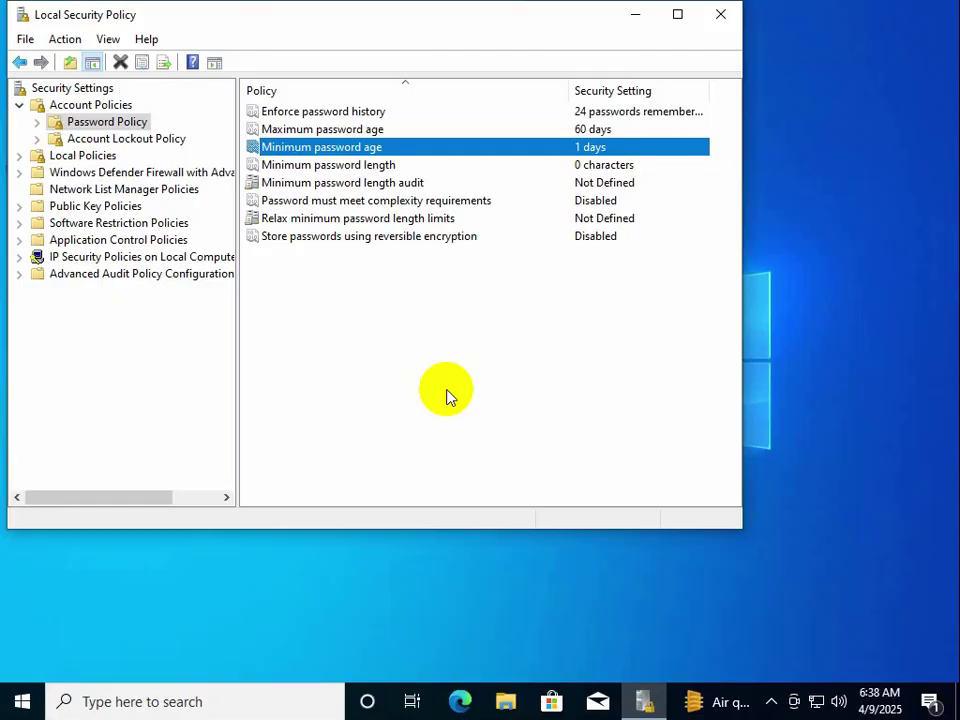
# Set the Minimum password length policy to at least 8 characters and apply it
pyautogui.doubleClick(384, 166)
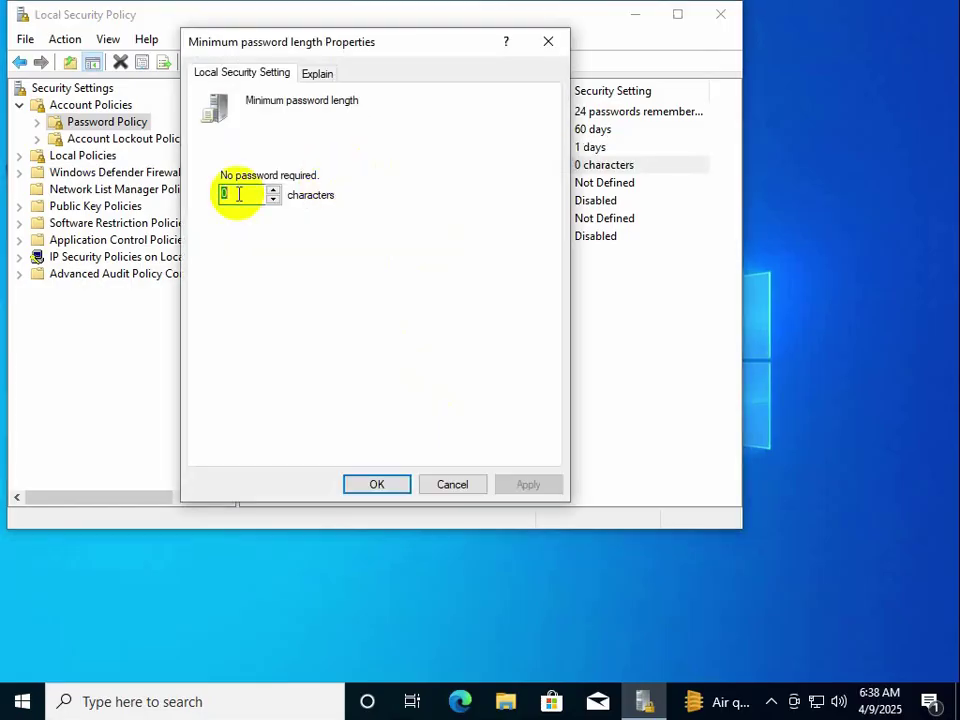
pyautogui.write('8')
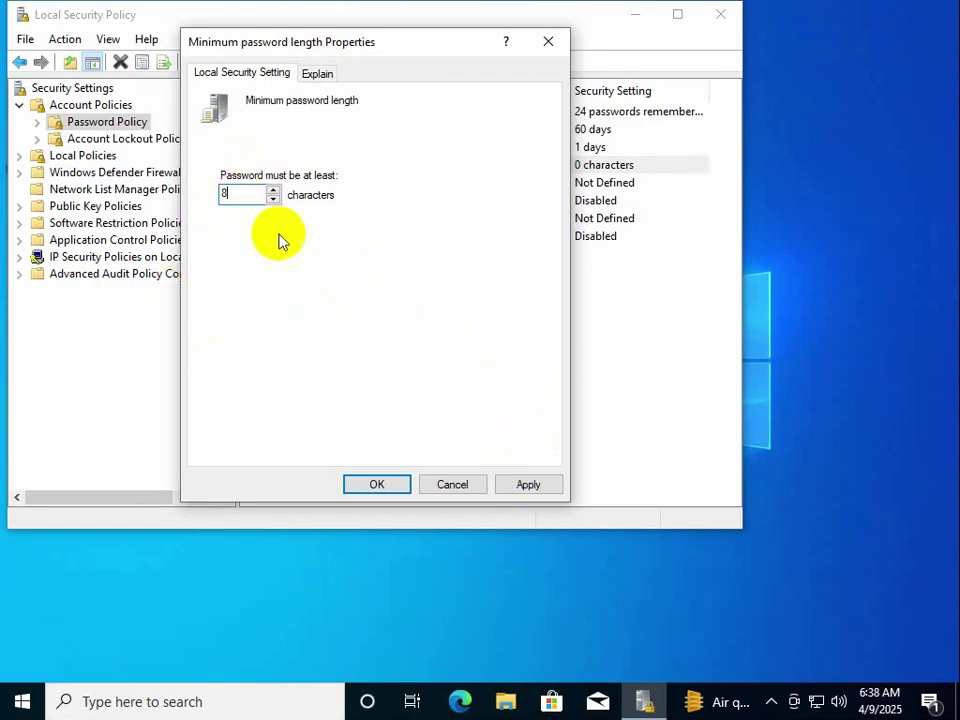
pyautogui.click(538, 486)
pyautogui.click(365, 486)
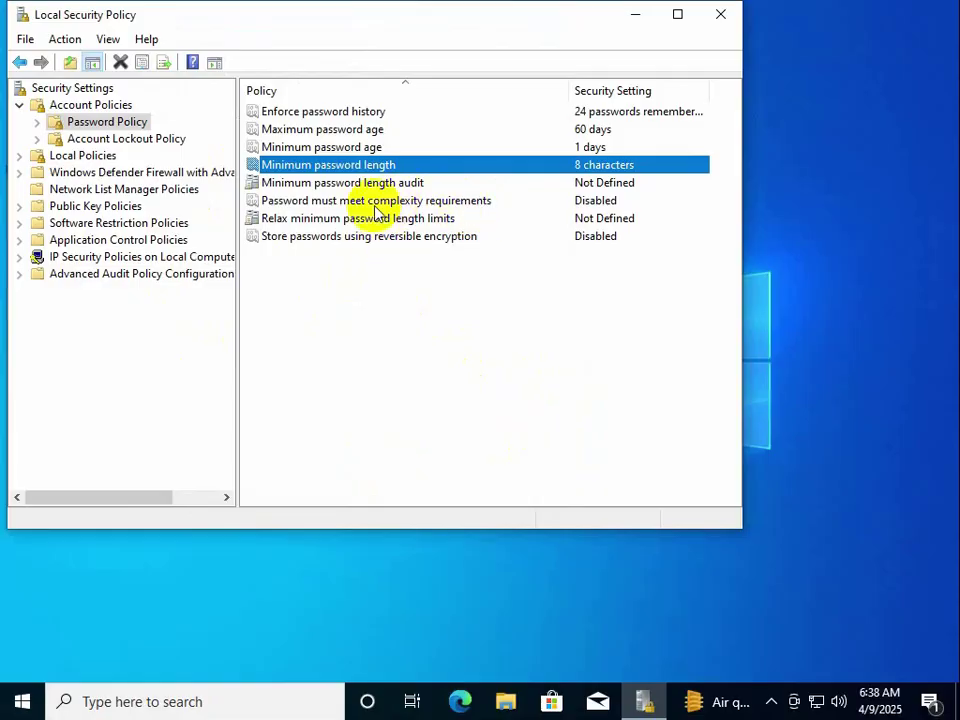
# Enable the Password must meet complexity requirements policy and apply it
pyautogui.click(312, 204)
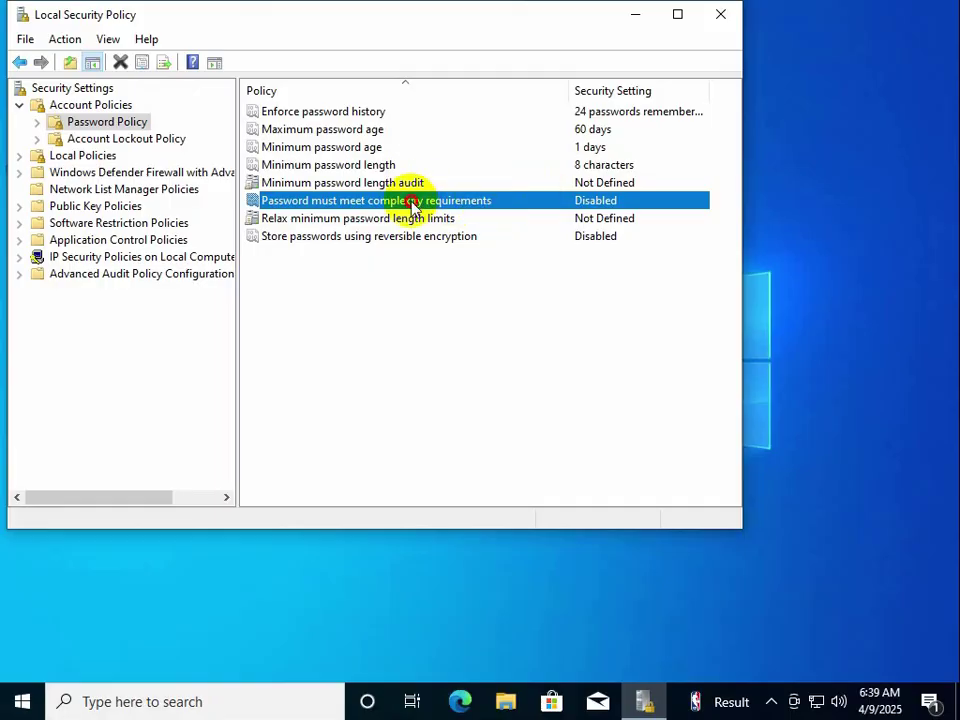
pyautogui.doubleClick(411, 202)
pyautogui.click(223, 166)
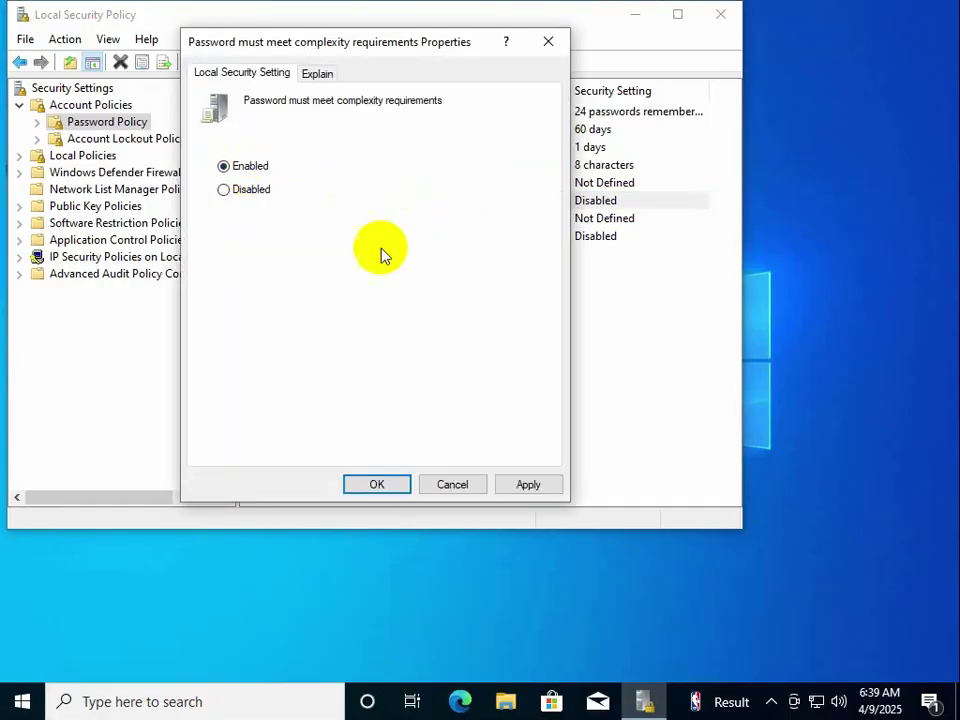
pyautogui.click(528, 484)
pyautogui.click(376, 489)
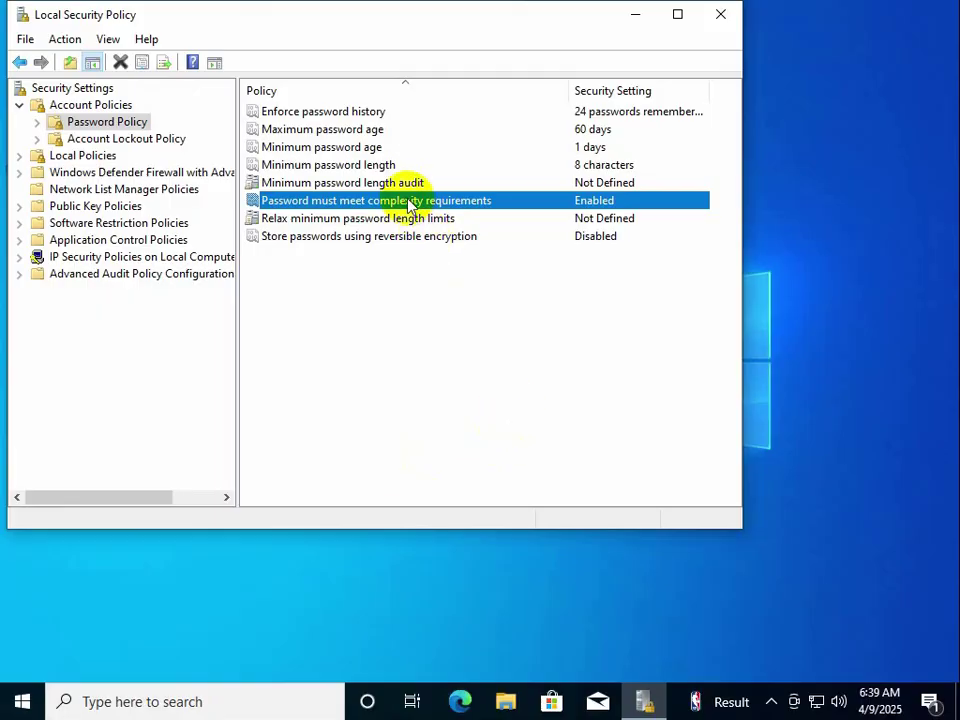
pyautogui.click(357, 137)
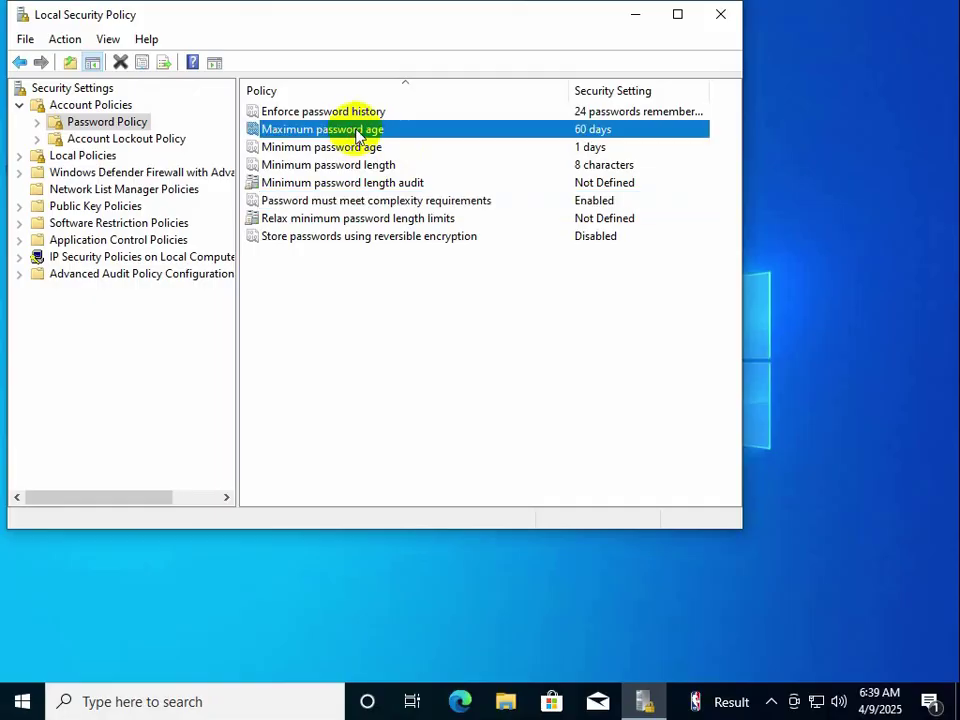
pyautogui.click(388, 169)
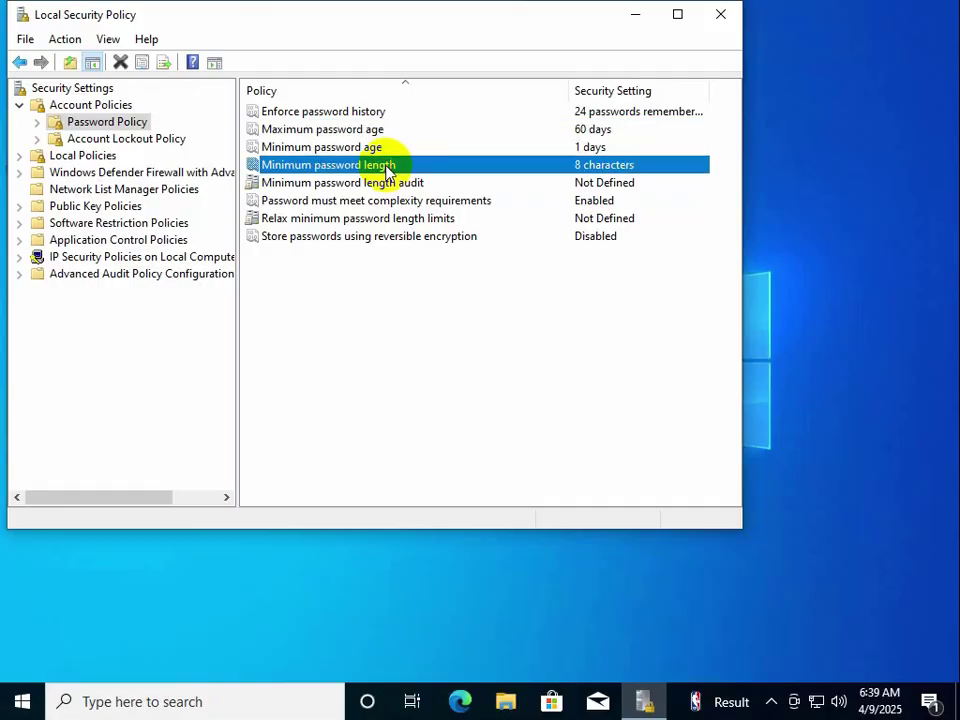
pyautogui.click(375, 132)
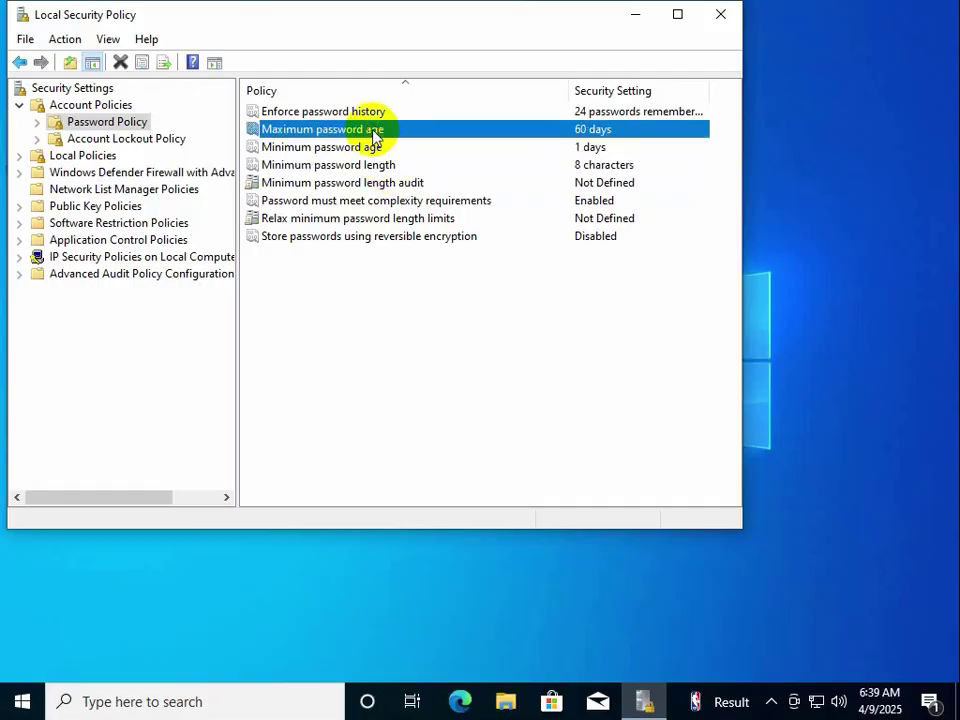
pyautogui.click(396, 206)
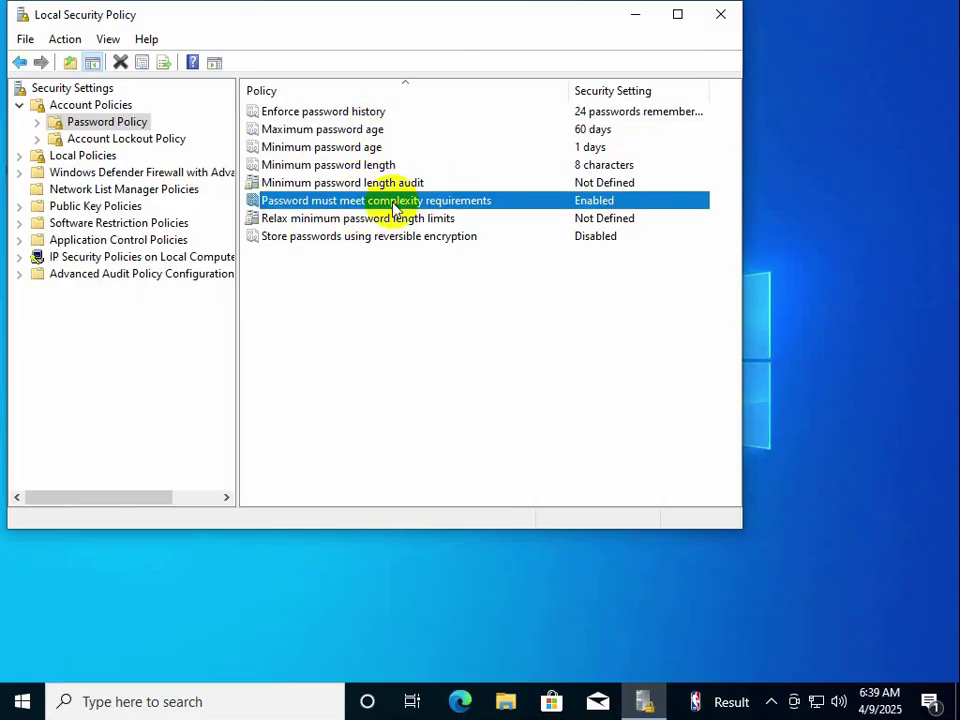